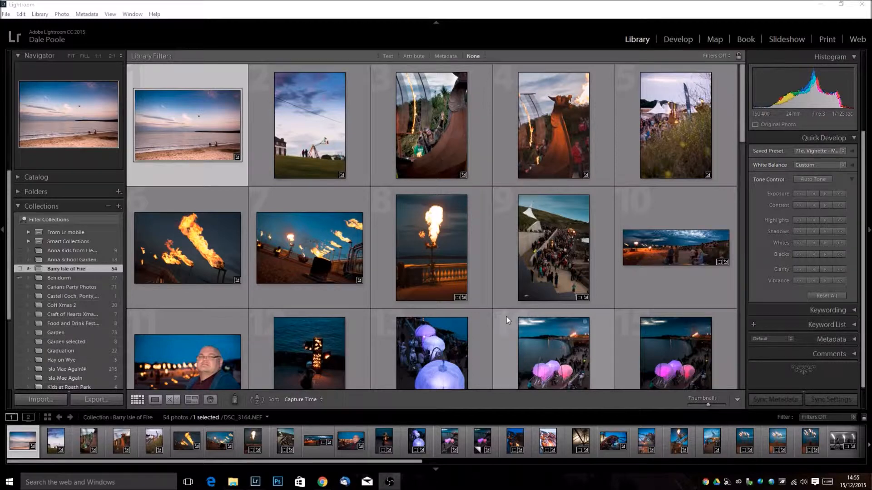
# Start importing photos from the camera card and browse its photos down to the street shots
pyautogui.click(4, 14)
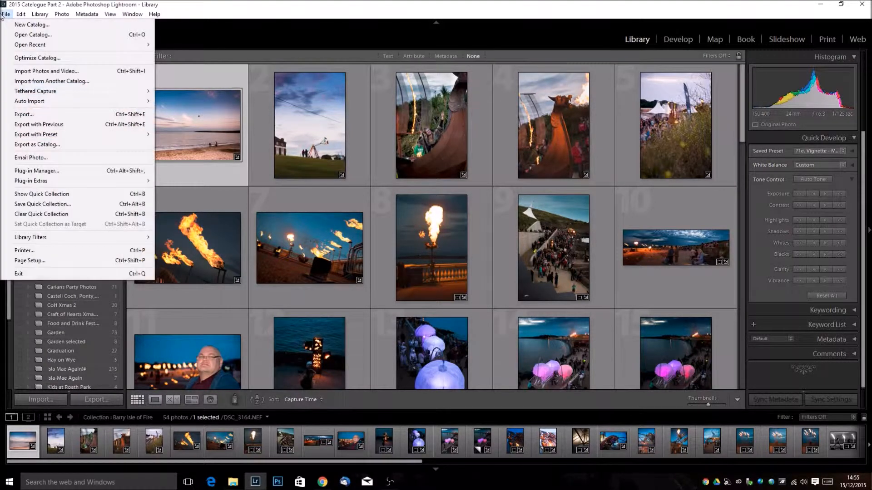
pyautogui.click(40, 72)
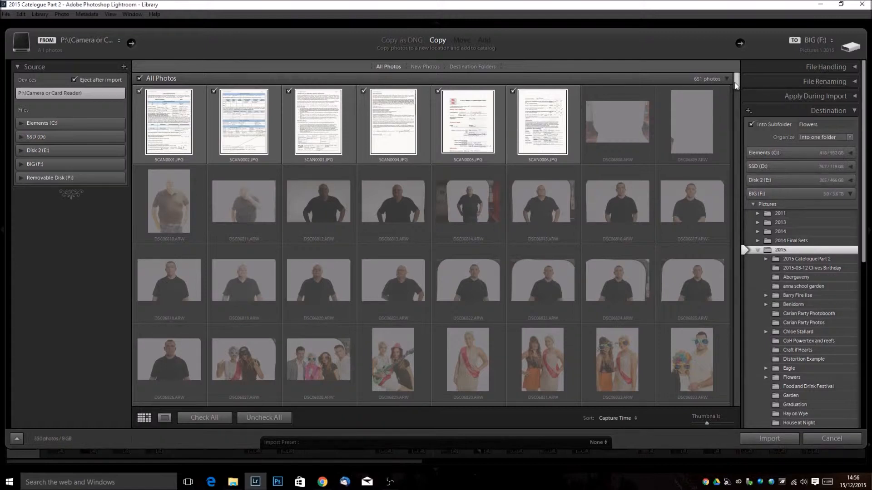
pyautogui.moveTo(736, 86); pyautogui.dragTo(734, 103)
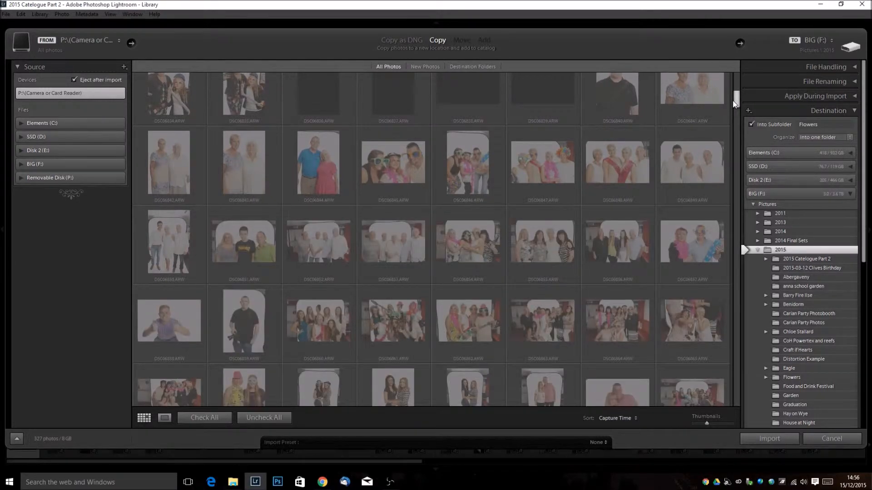
pyautogui.moveTo(734, 104); pyautogui.dragTo(736, 247)
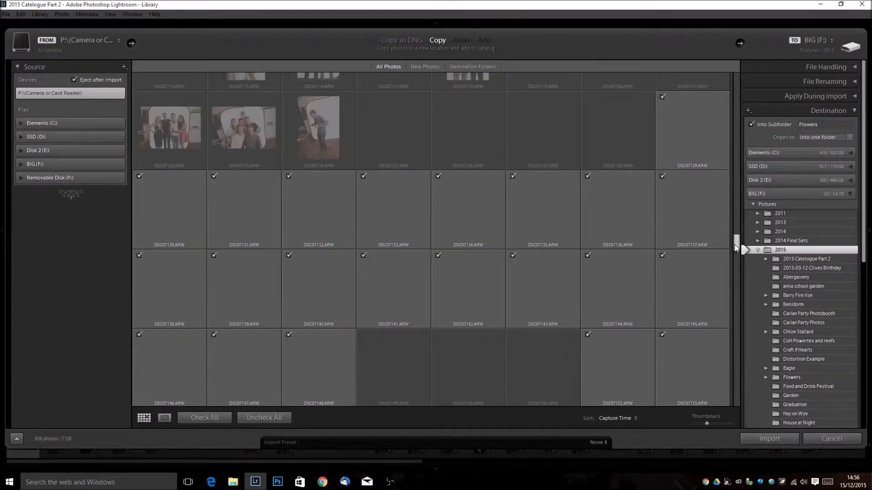
pyautogui.moveTo(734, 245); pyautogui.dragTo(736, 251)
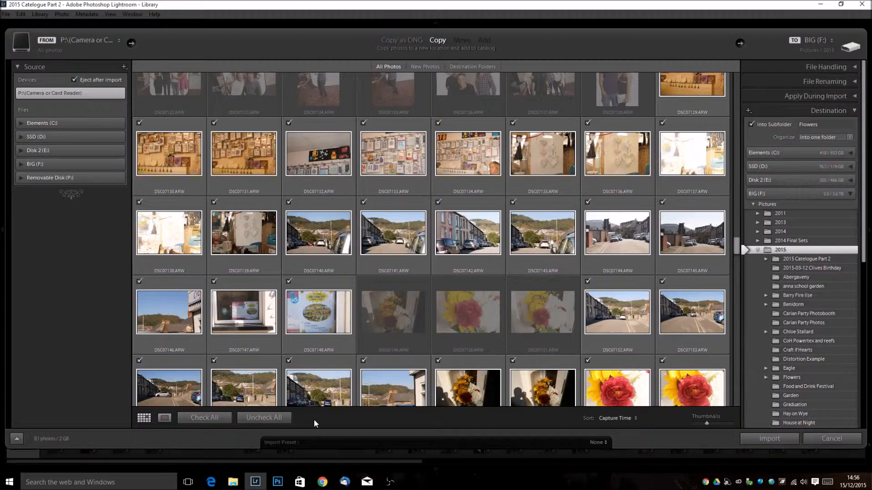
# Clear the import selection and mark only the street photos DSC07141.ARW and DSC07143.ARW for import
pyautogui.click(275, 417)
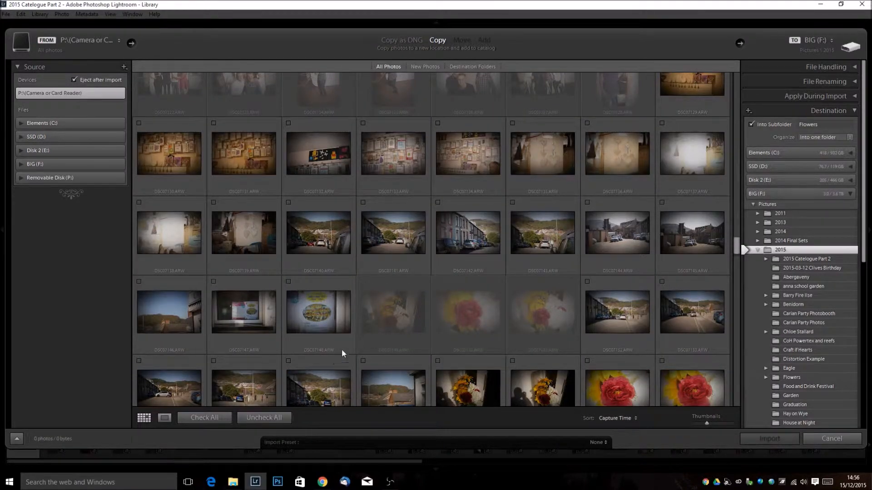
pyautogui.click(549, 238)
pyautogui.keyDown('ctrl'); pyautogui.click(375, 217); pyautogui.keyUp('ctrl')
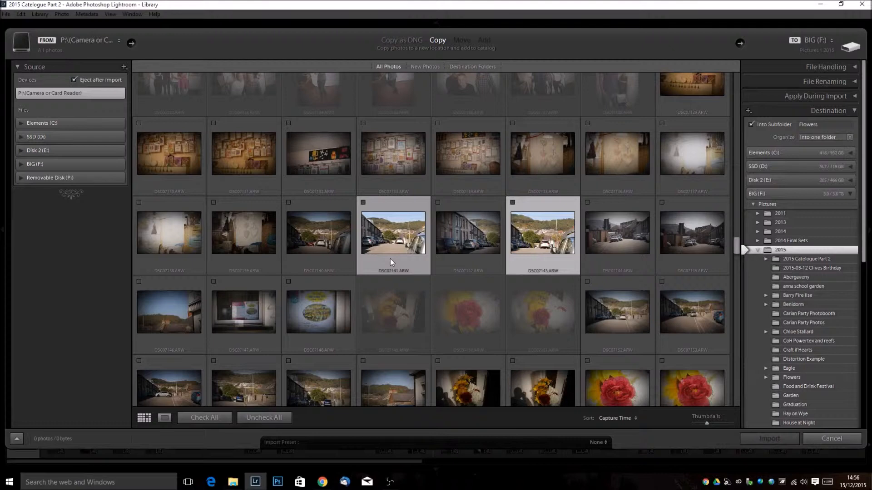
pyautogui.click(363, 203)
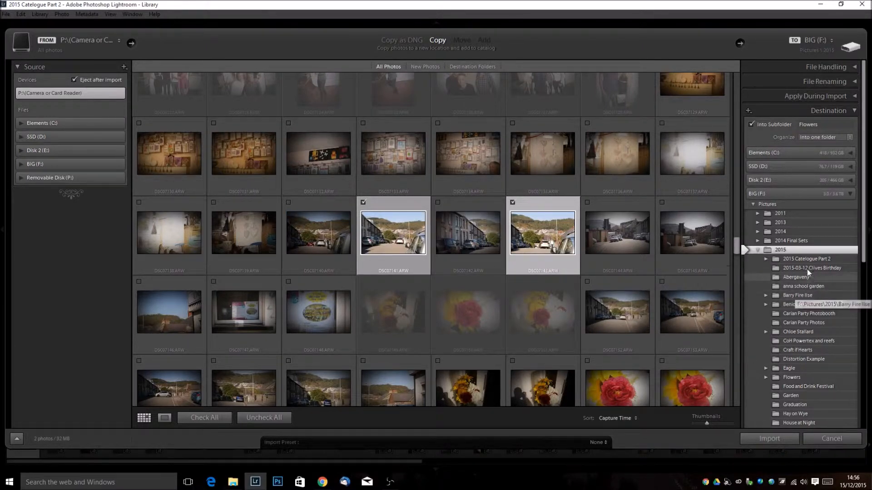
# Import the two marked photos into a subfolder named Street Shots inside the 2015 pictures folder
pyautogui.click(823, 125)
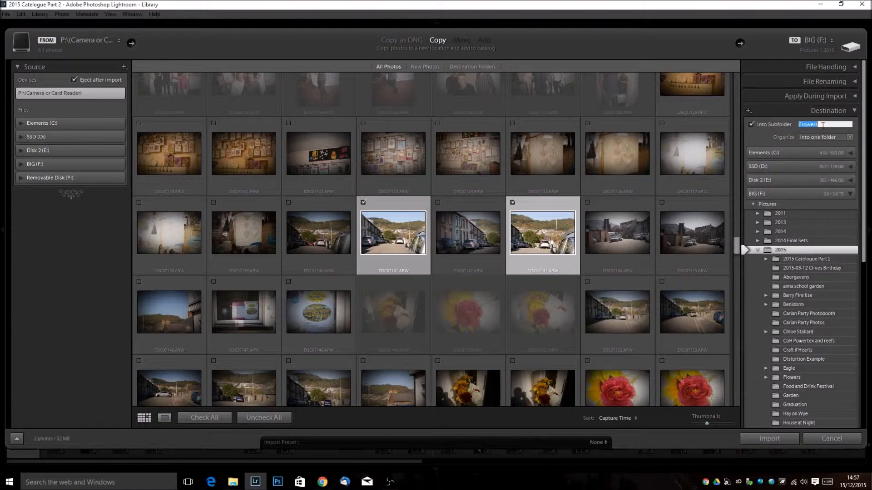
pyautogui.press('BackSpace')
pyautogui.write('Street Shots')
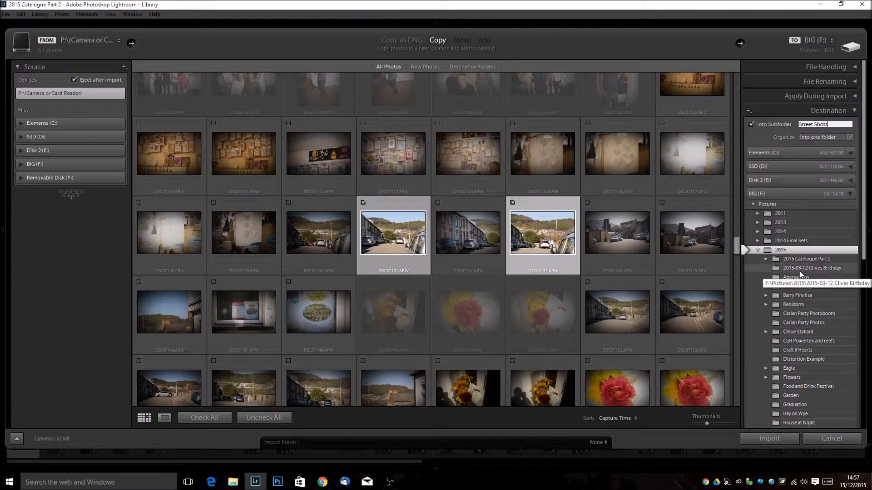
pyautogui.click(755, 206)
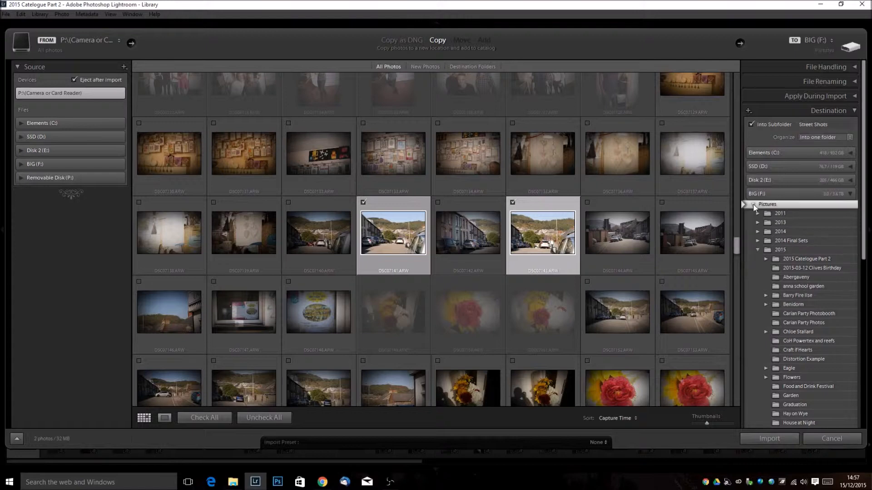
pyautogui.click(768, 252)
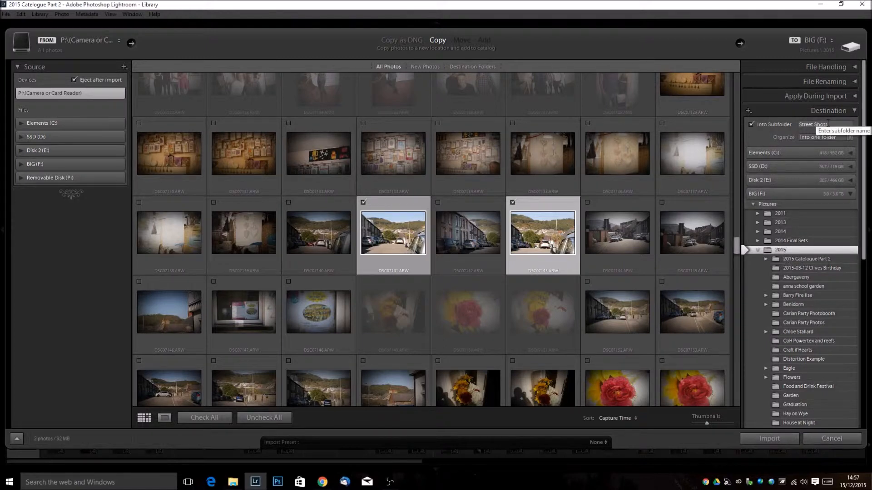
pyautogui.click(786, 441)
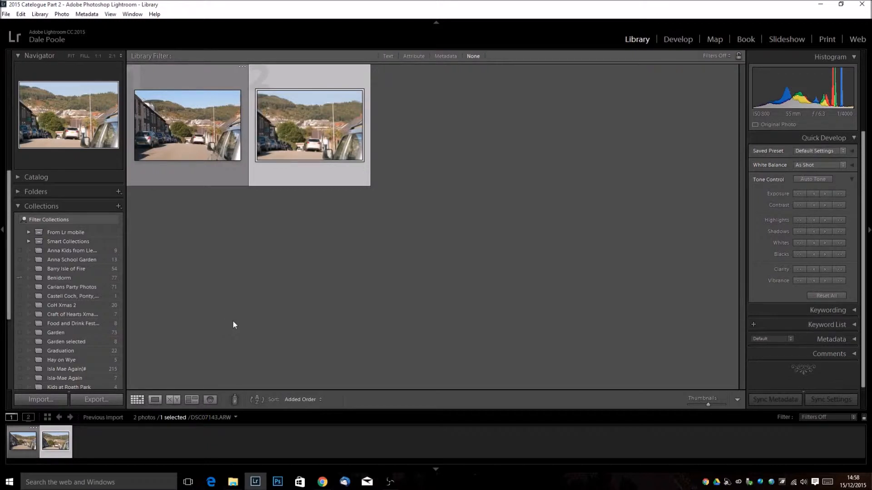
# Select both imported street photos together and increase their exposure by 1/3 stop with Quick Develop
pyautogui.click(832, 196)
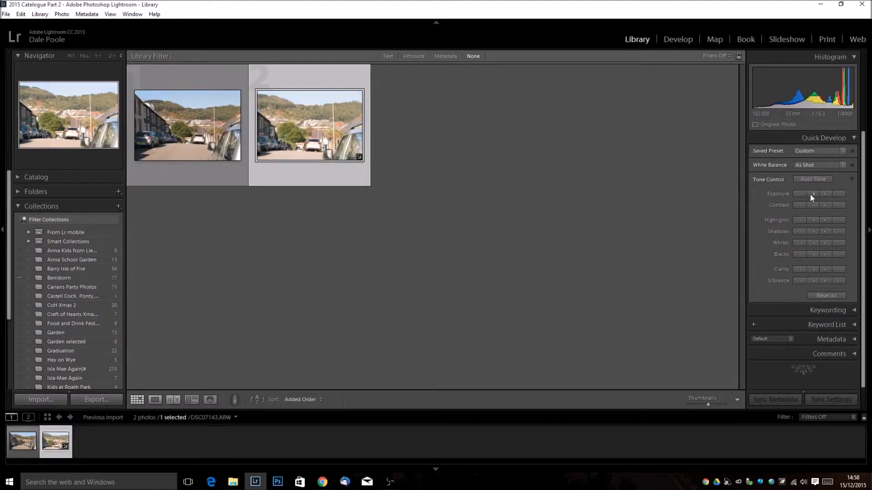
pyautogui.click(420, 304)
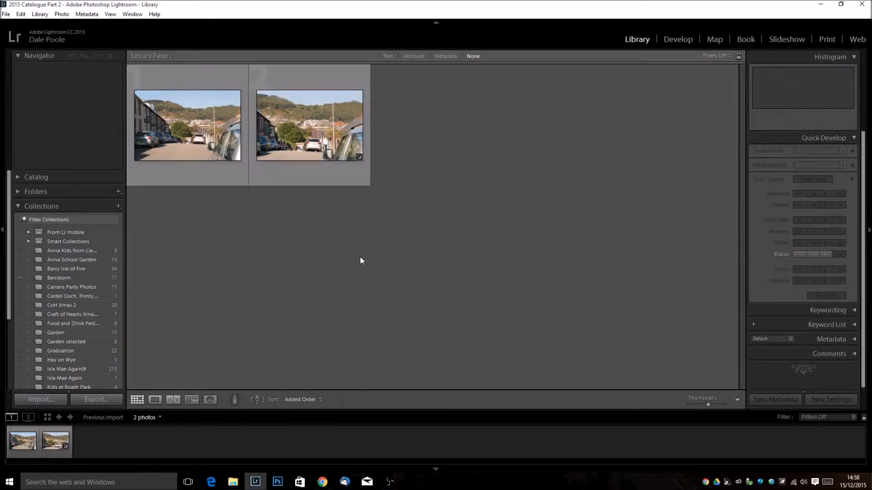
pyautogui.click(282, 116)
pyautogui.keyDown('ctrl'); pyautogui.click(213, 129); pyautogui.keyUp('ctrl')
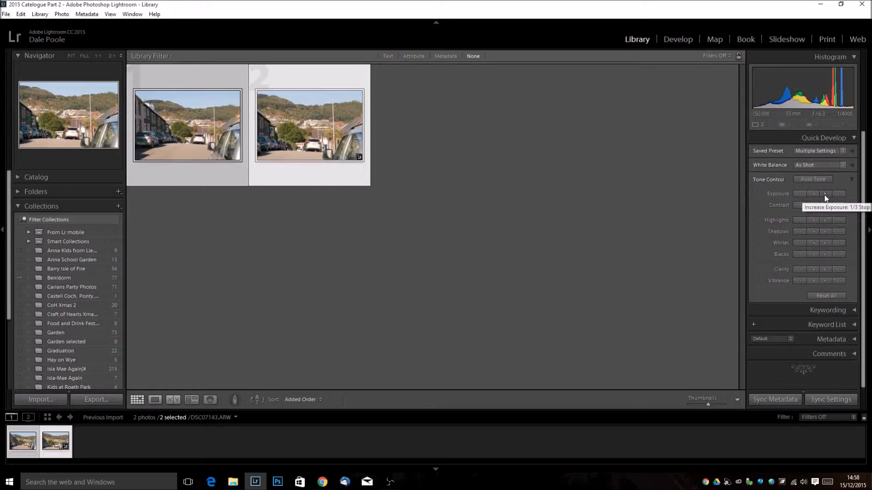
pyautogui.click(824, 195)
pyautogui.click(581, 241)
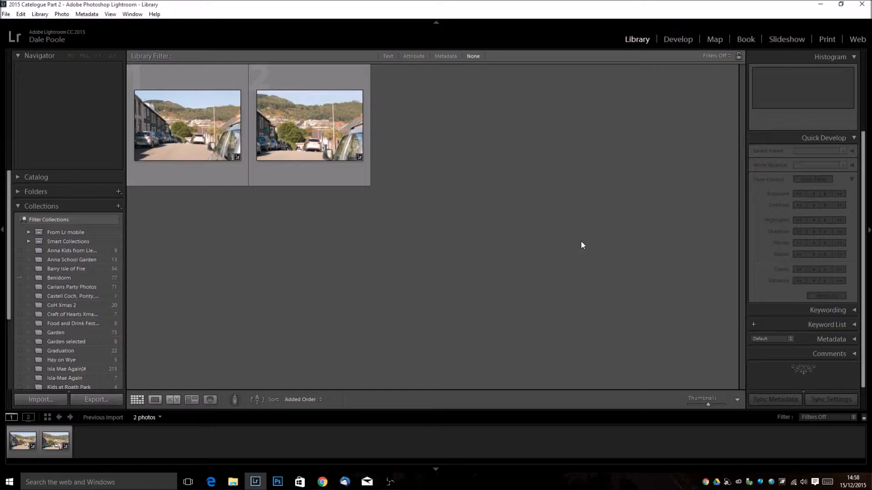
# Open DSC07143.ARW in the Develop module and set Exposure to +0.43 and Contrast to +29
pyautogui.click(679, 42)
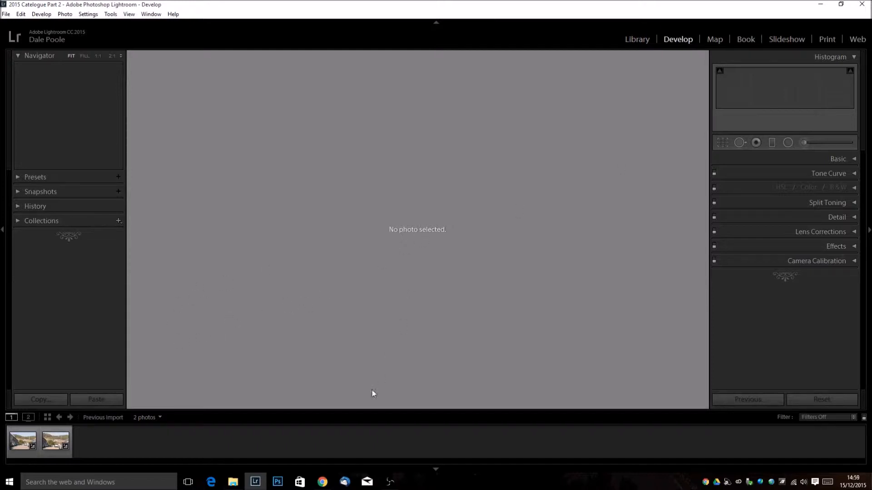
pyautogui.click(55, 441)
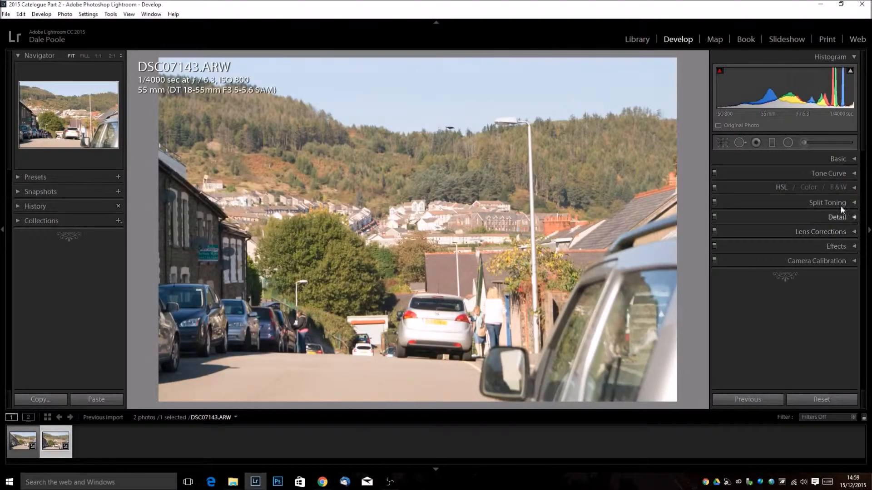
pyautogui.click(851, 160)
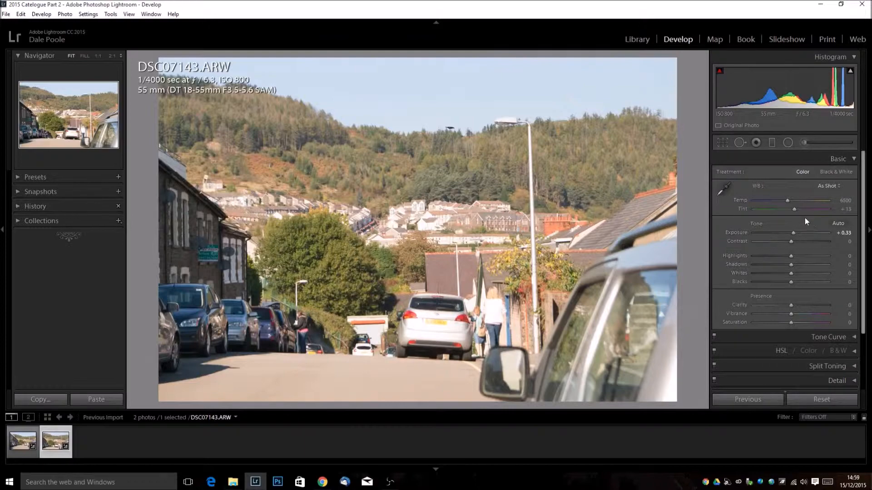
pyautogui.moveTo(794, 233)
pyautogui.mouseDown()
pyautogui.moveTo(802, 233)
pyautogui.moveTo(787, 237)
pyautogui.moveTo(795, 234)
pyautogui.mouseUp()
pyautogui.click(802, 241)
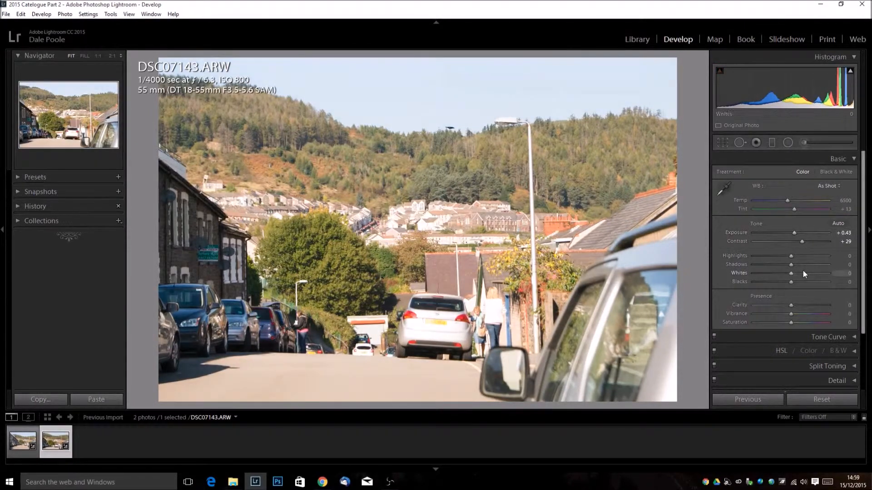
# Set the photo's Highlights to -100, Shadows to +100 and Blacks to -80
pyautogui.moveTo(794, 257); pyautogui.dragTo(739, 259)
pyautogui.click(813, 256)
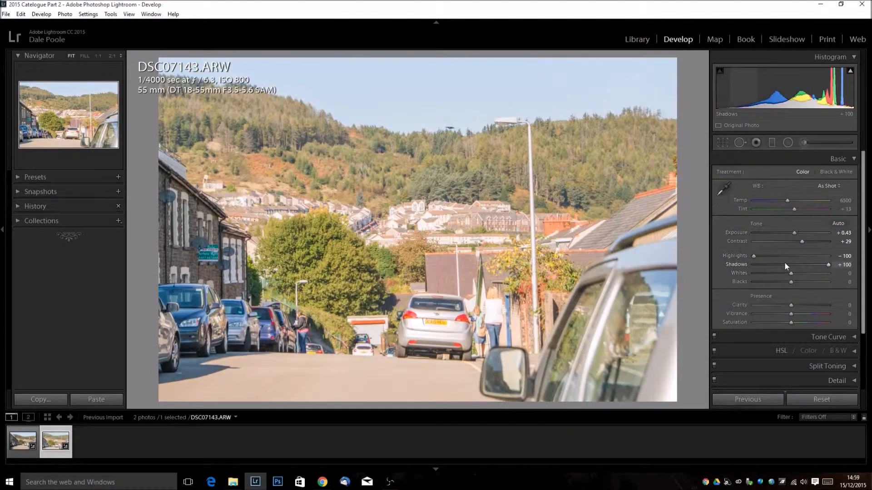
pyautogui.moveTo(790, 282); pyautogui.dragTo(760, 282)
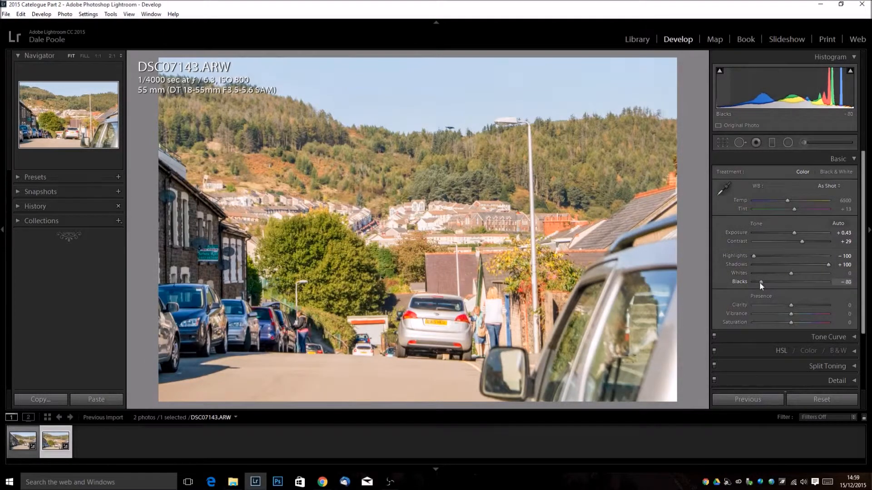
# Try out a different white balance temperature on the photo and reset it
pyautogui.click(788, 200)
pyautogui.moveTo(789, 200)
pyautogui.mouseDown()
pyautogui.moveTo(774, 202)
pyautogui.moveTo(784, 203)
pyautogui.mouseUp()
pyautogui.doubleClick(743, 198)
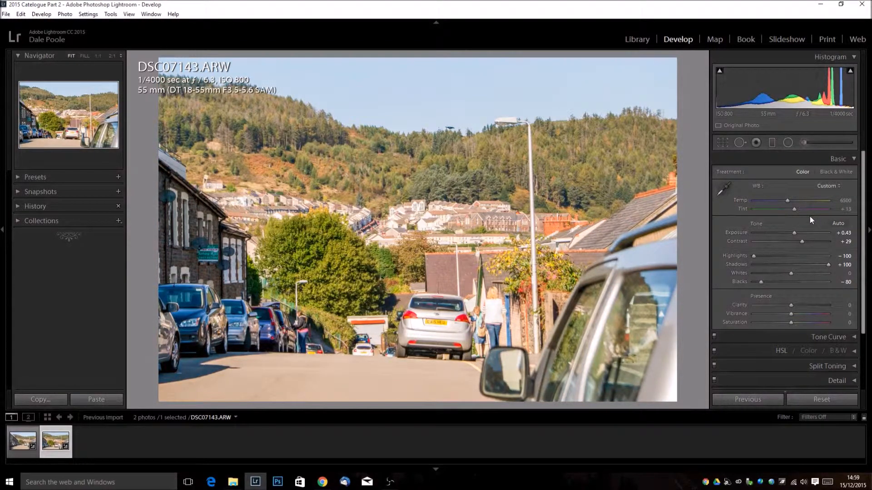
# Set Clarity to +22, and try out Vibrance and Saturation changes, resetting both to their defaults
pyautogui.click(799, 306)
pyautogui.moveTo(797, 316)
pyautogui.mouseDown()
pyautogui.moveTo(820, 318)
pyautogui.moveTo(797, 321)
pyautogui.mouseUp()
pyautogui.doubleClick(739, 312)
pyautogui.click(800, 324)
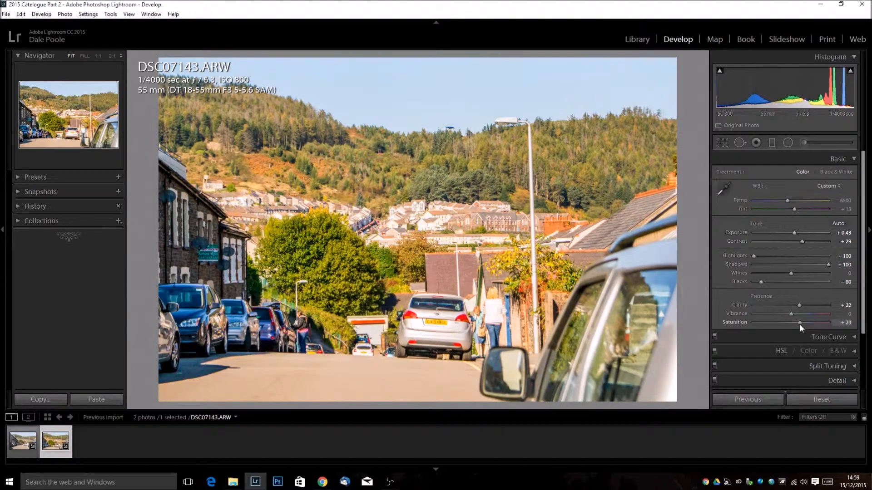
pyautogui.moveTo(800, 323); pyautogui.dragTo(798, 323)
pyautogui.doubleClick(737, 323)
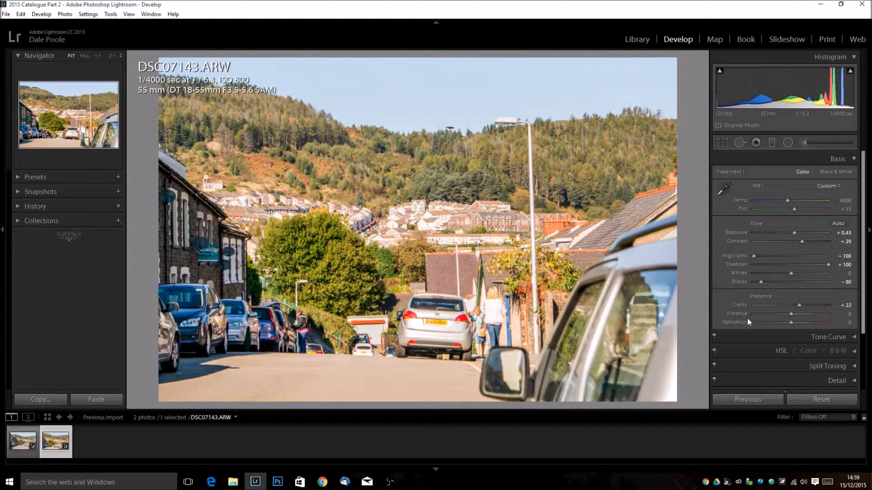
# Straighten the photo with Crop & Straighten by rotating it clockwise about 2 degrees so the lamp post stands upright
pyautogui.click(845, 154)
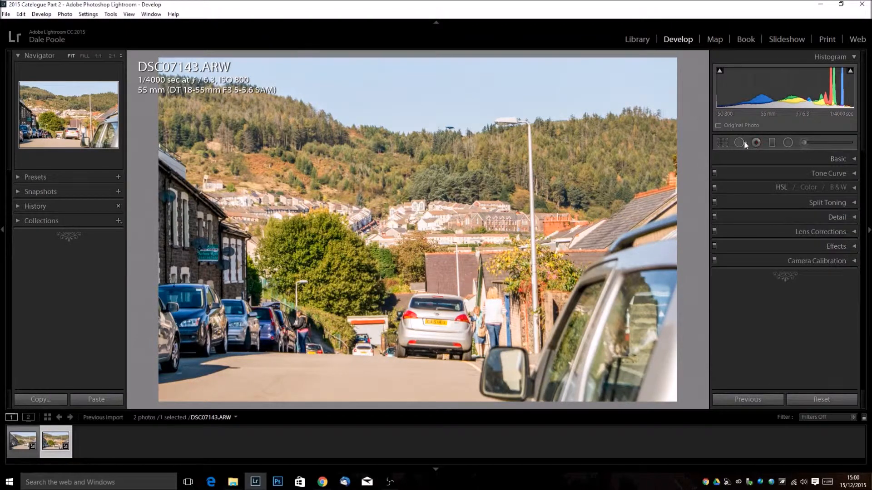
pyautogui.click(727, 141)
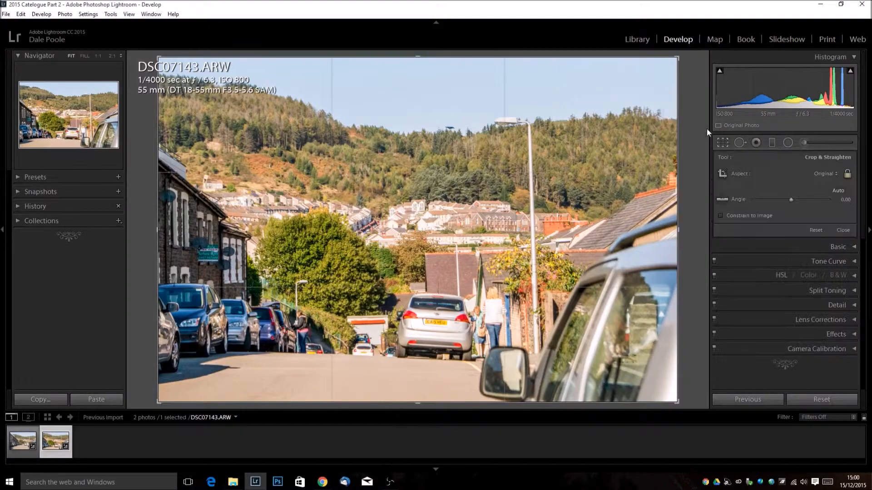
pyautogui.moveTo(688, 59)
pyautogui.mouseDown()
pyautogui.moveTo(689, 122)
pyautogui.moveTo(688, 69)
pyautogui.mouseUp()
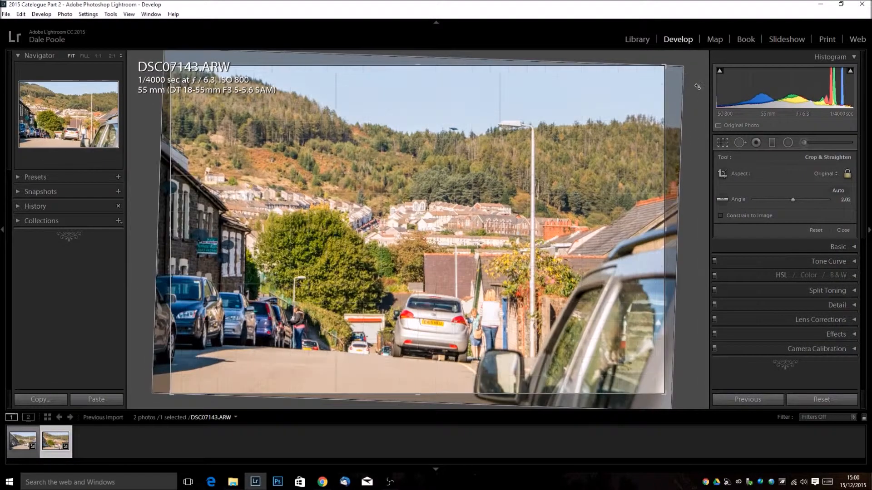
pyautogui.click(725, 143)
# Look through the options of the healing brush, Red Eye Correction and Graduated Filter tools without applying them
pyautogui.click(740, 143)
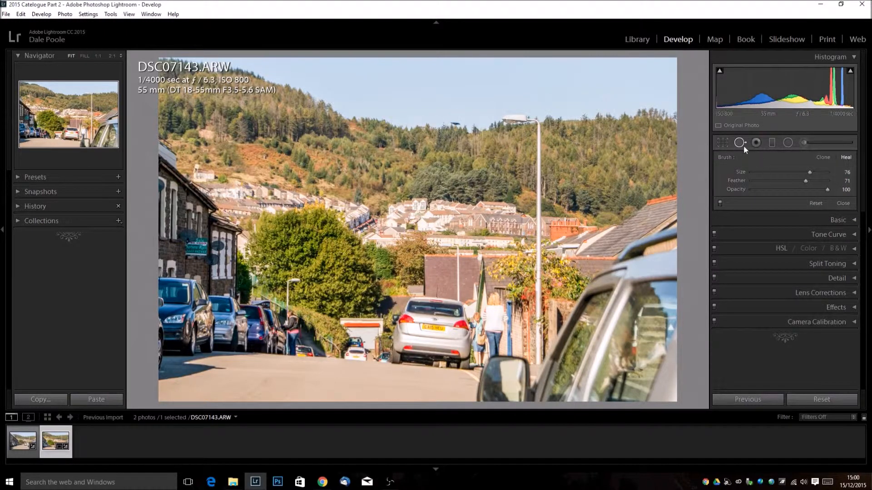
pyautogui.click(756, 143)
pyautogui.click(761, 143)
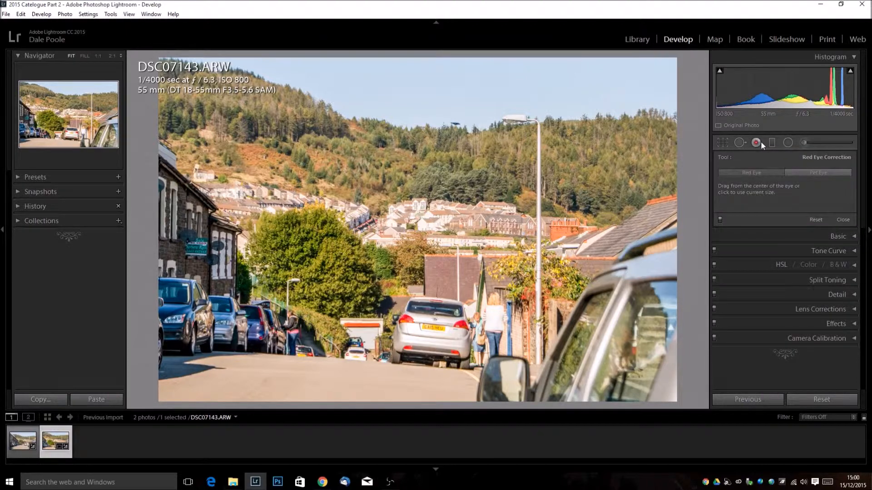
pyautogui.click(761, 142)
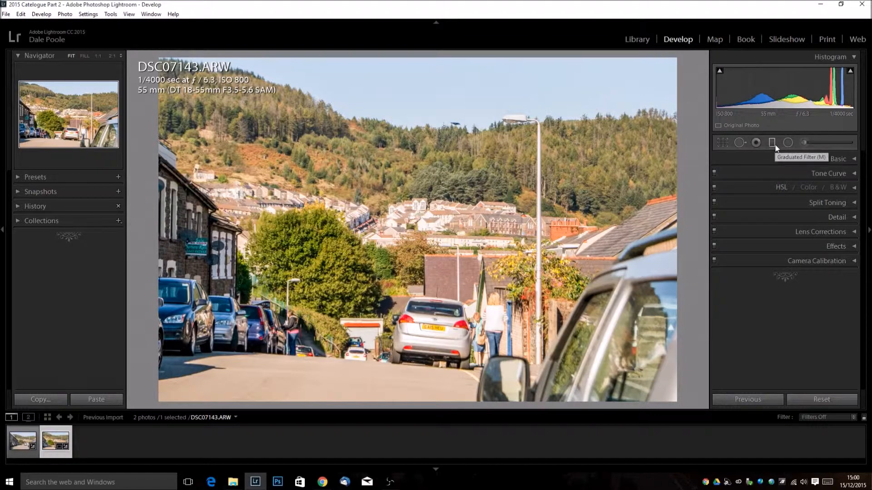
pyautogui.click(772, 144)
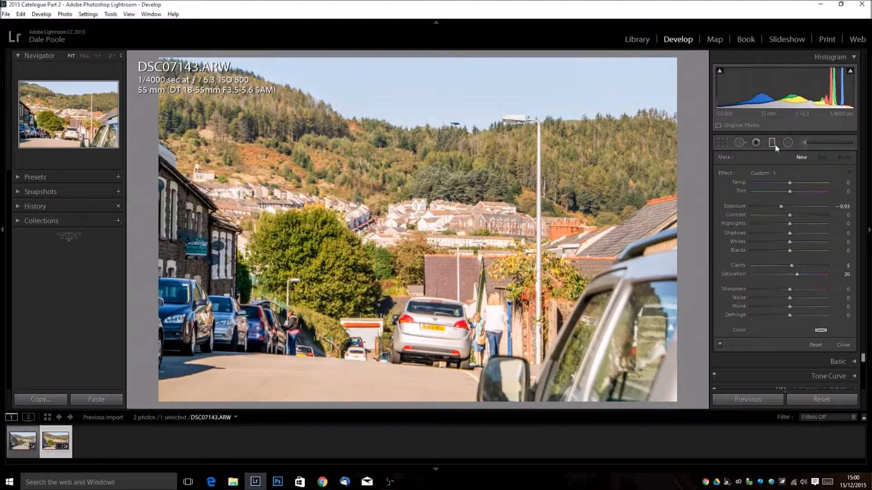
pyautogui.click(775, 145)
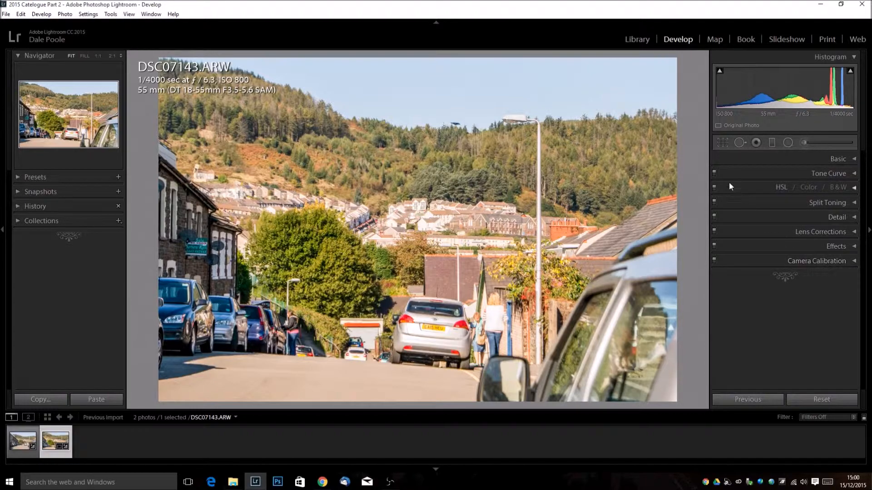
# Try out an S-shaped RGB point curve on the photo and compare it with the Tone Curve adjustment turned off and on
pyautogui.click(826, 173)
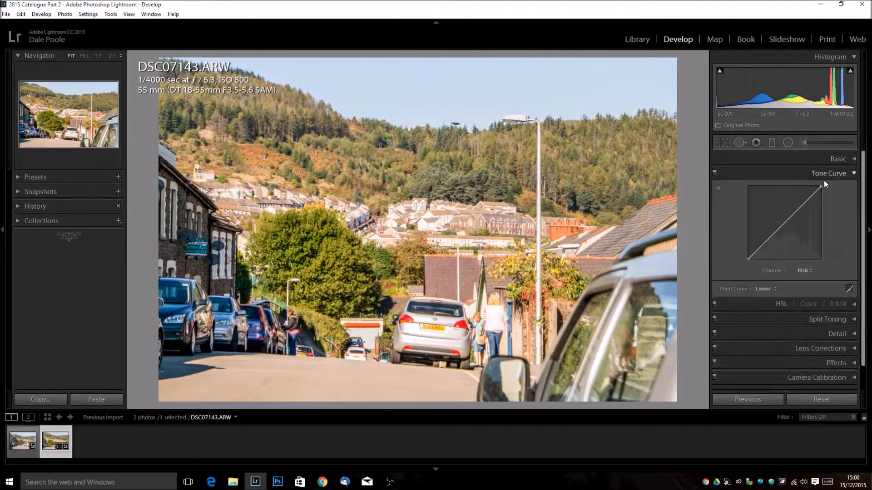
pyautogui.moveTo(784, 225)
pyautogui.mouseDown()
pyautogui.moveTo(777, 207)
pyautogui.moveTo(794, 204)
pyautogui.moveTo(778, 235)
pyautogui.mouseUp()
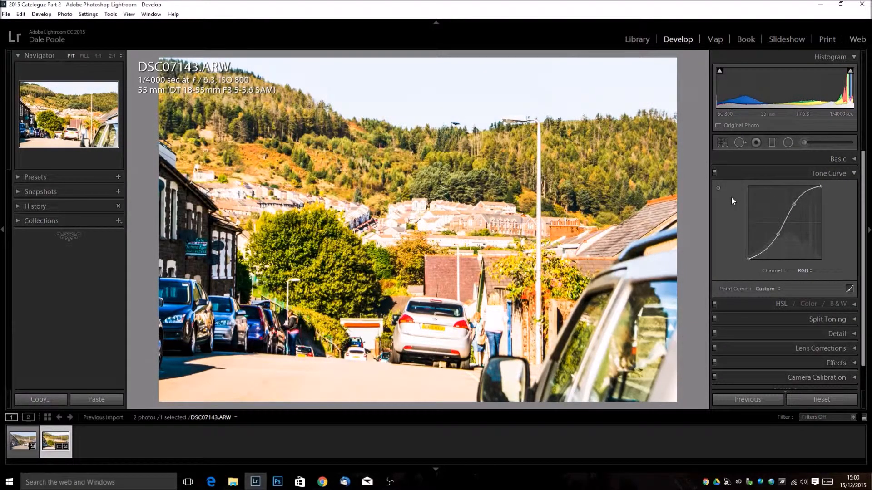
pyautogui.click(715, 173)
pyautogui.click(715, 170)
pyautogui.click(715, 170)
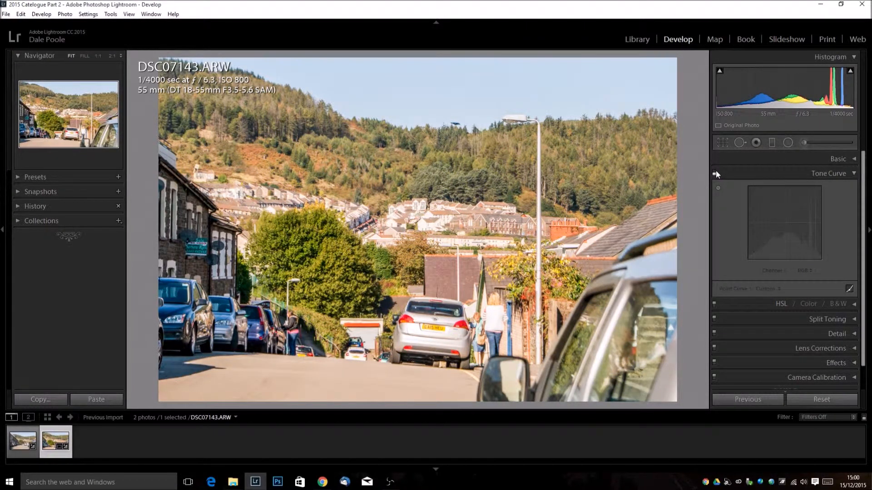
pyautogui.click(716, 170)
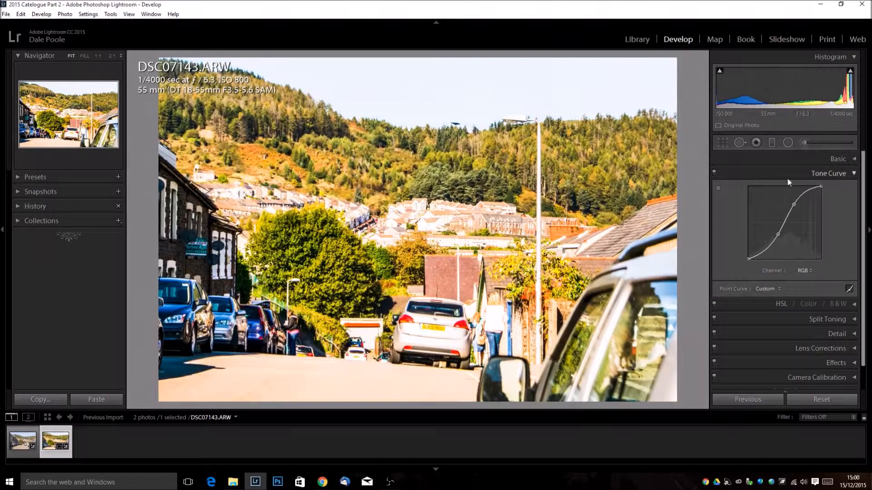
# Flatten the tone curve back to a straight diagonal by removing the upper point and repositioning the lower one
pyautogui.moveTo(778, 235); pyautogui.dragTo(772, 232)
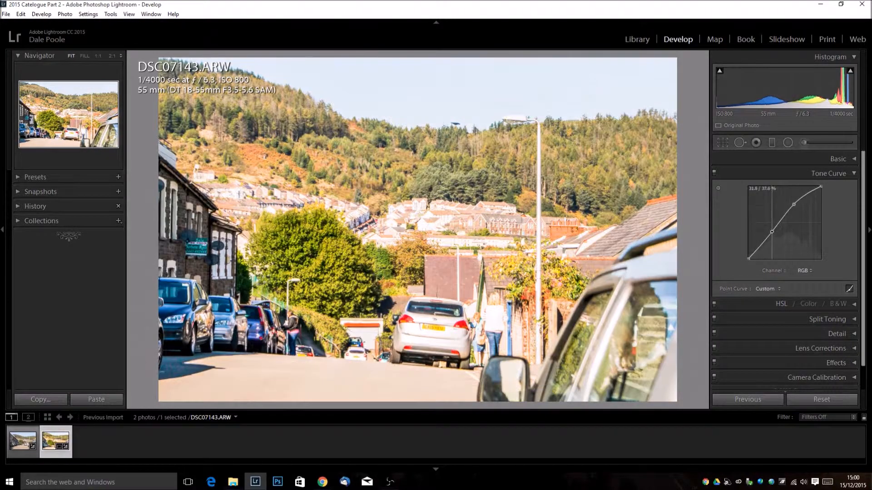
pyautogui.doubleClick(794, 205)
pyautogui.moveTo(773, 233)
pyautogui.mouseDown()
pyautogui.moveTo(775, 220)
pyautogui.moveTo(780, 225)
pyautogui.mouseUp()
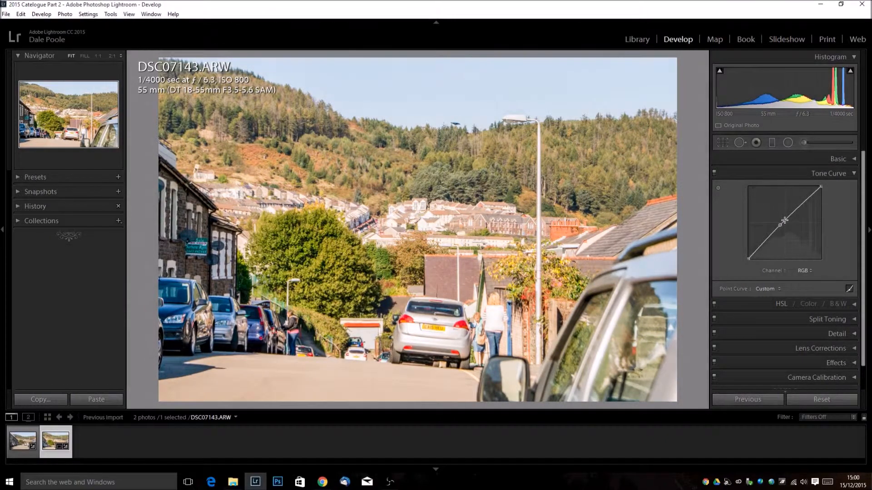
pyautogui.click(845, 173)
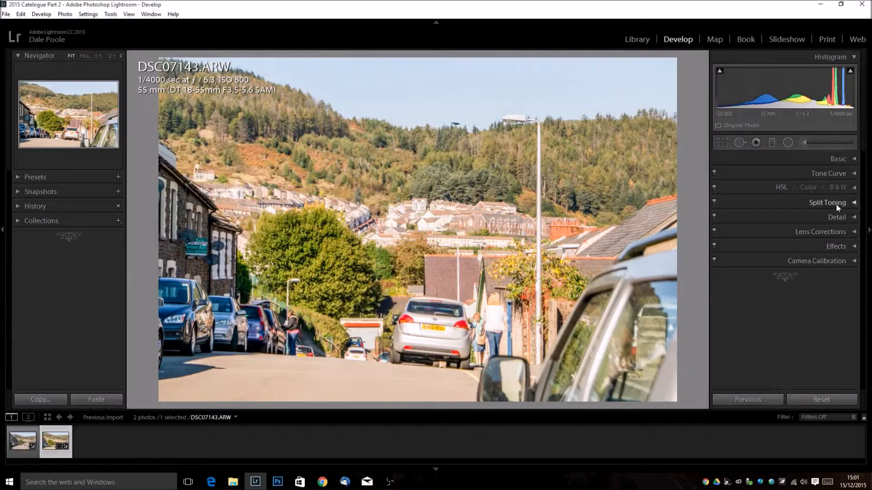
# Set the sharpening Amount to 78 and Masking to 59, and check the sky and treeline at 1:1
pyautogui.click(851, 216)
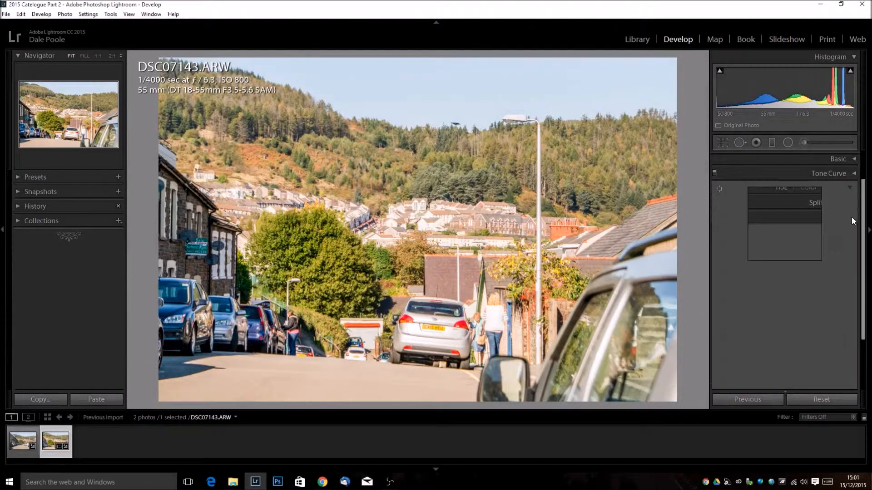
pyautogui.click(792, 284)
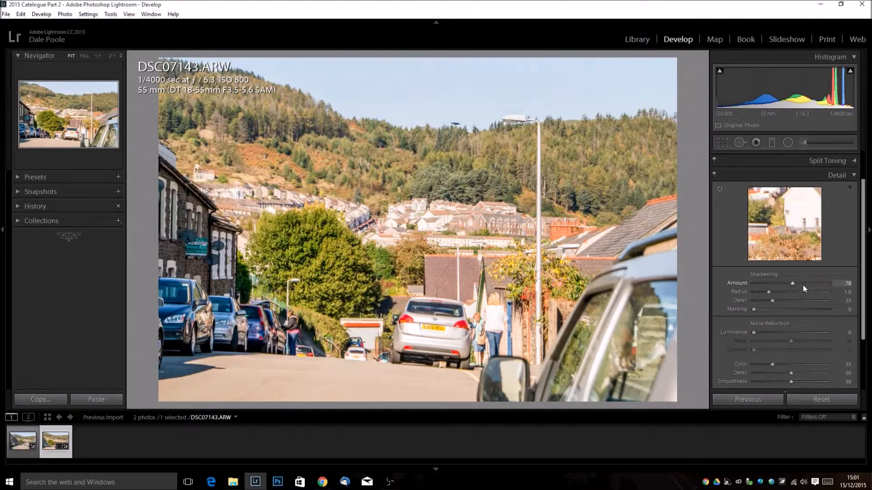
pyautogui.moveTo(780, 307); pyautogui.dragTo(799, 315)
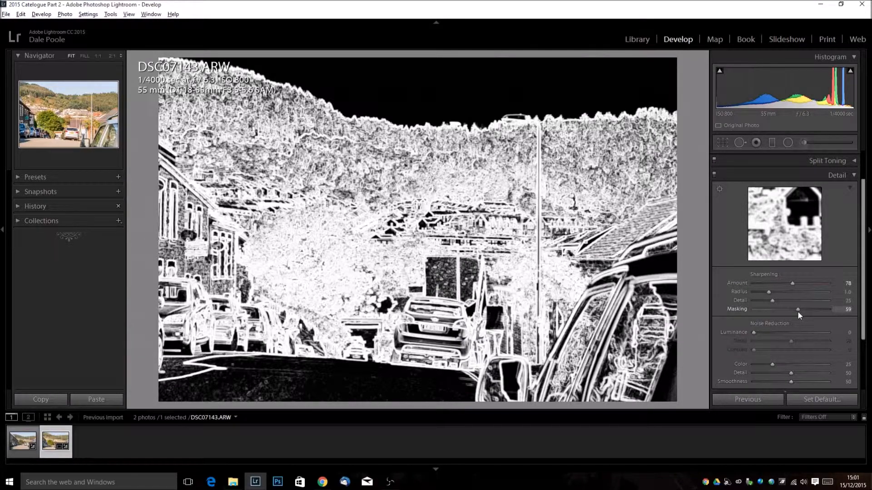
pyautogui.moveTo(797, 312); pyautogui.dragTo(797, 311)
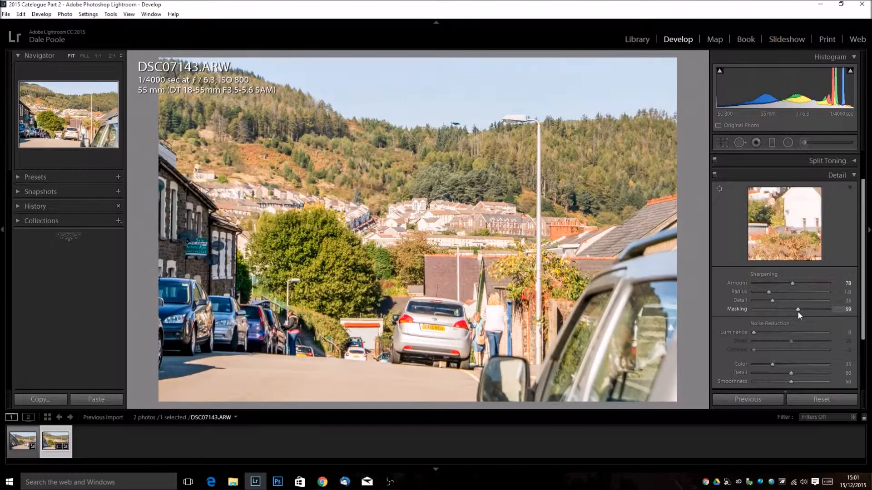
pyautogui.click(440, 116)
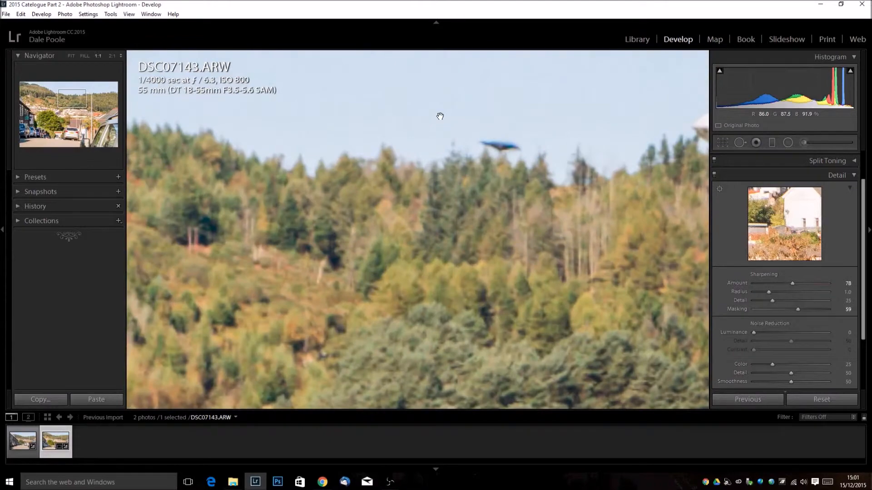
pyautogui.click(440, 116)
# Set the Luminance noise reduction to 76 while viewing the parked cars and pedestrian at 1:1
pyautogui.scroll(-1, 792, 252)
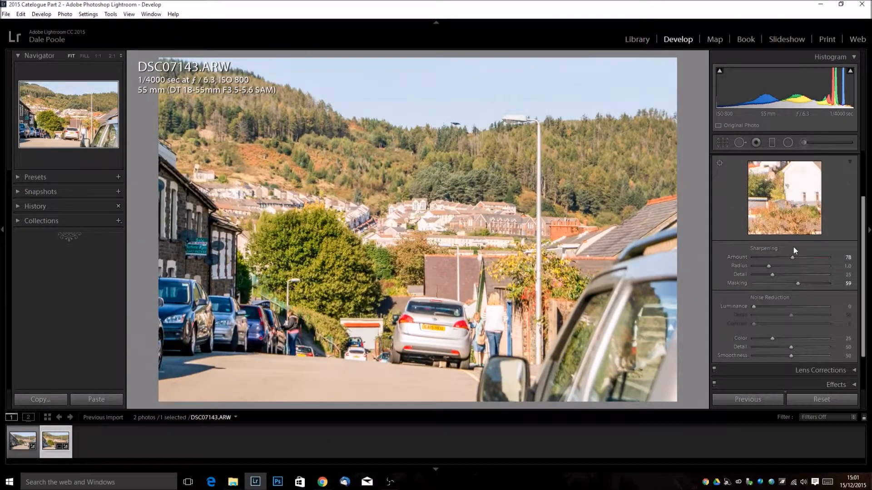
pyautogui.scroll(-1, 793, 246)
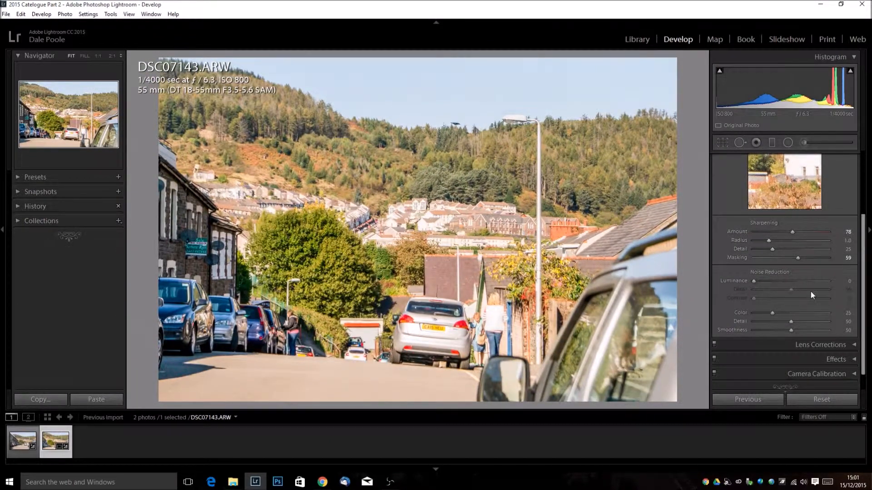
pyautogui.scroll(2, 809, 292)
pyautogui.click(296, 370)
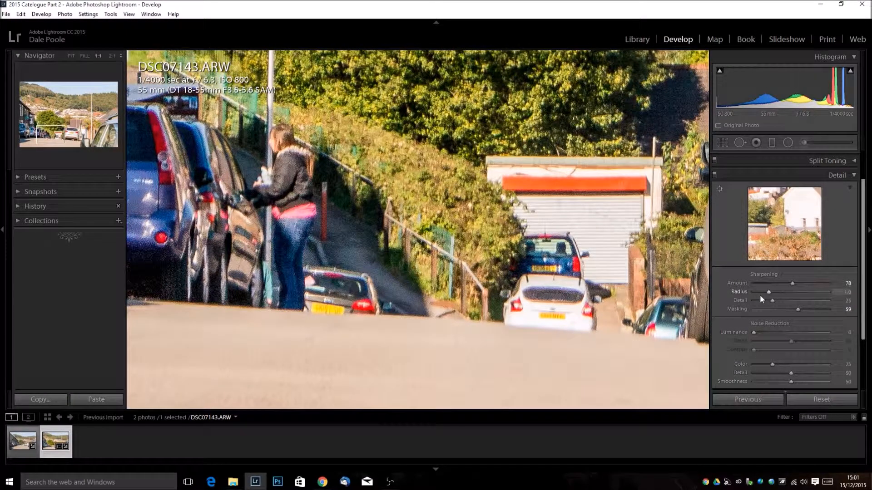
pyautogui.click(788, 333)
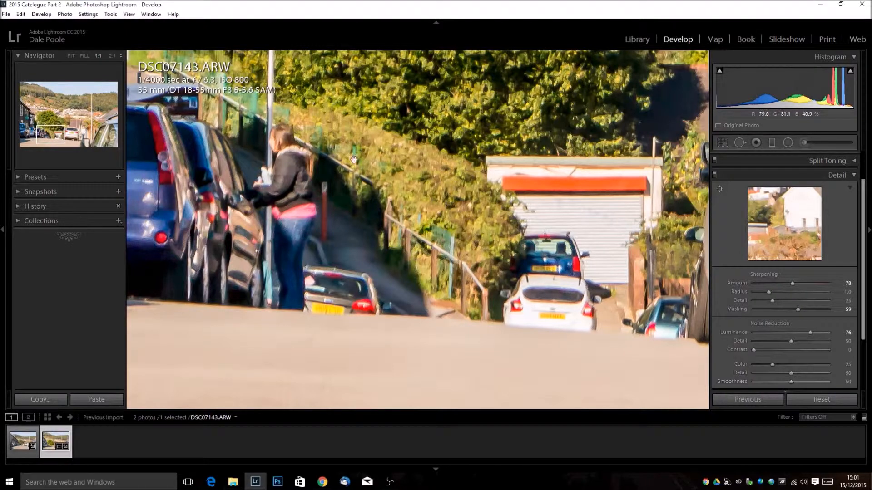
pyautogui.click(849, 177)
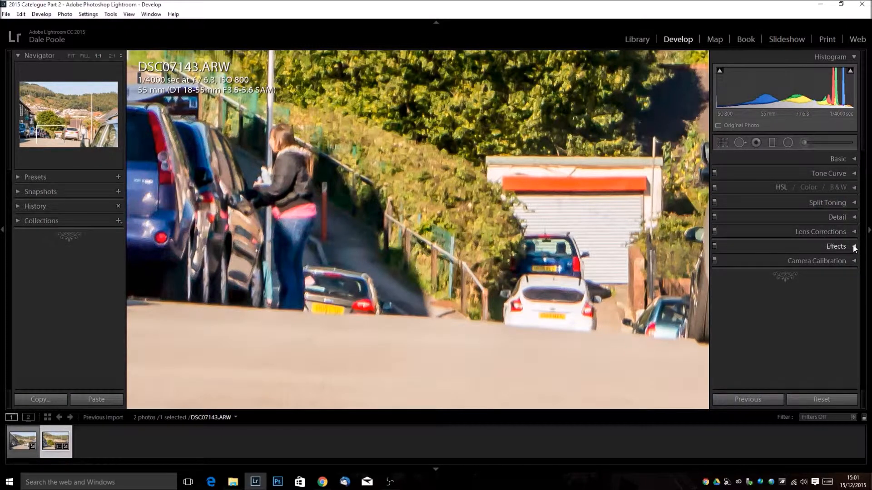
# Apply a post-crop vignette with an Amount of -22 to the whole photo and look over the camera calibration options
pyautogui.click(854, 246)
pyautogui.click(783, 280)
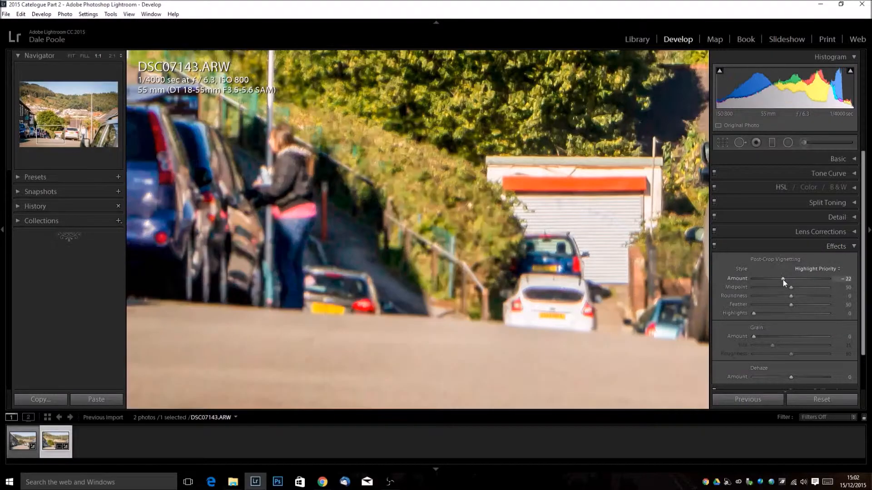
pyautogui.moveTo(594, 245); pyautogui.dragTo(539, 268)
pyautogui.click(539, 267)
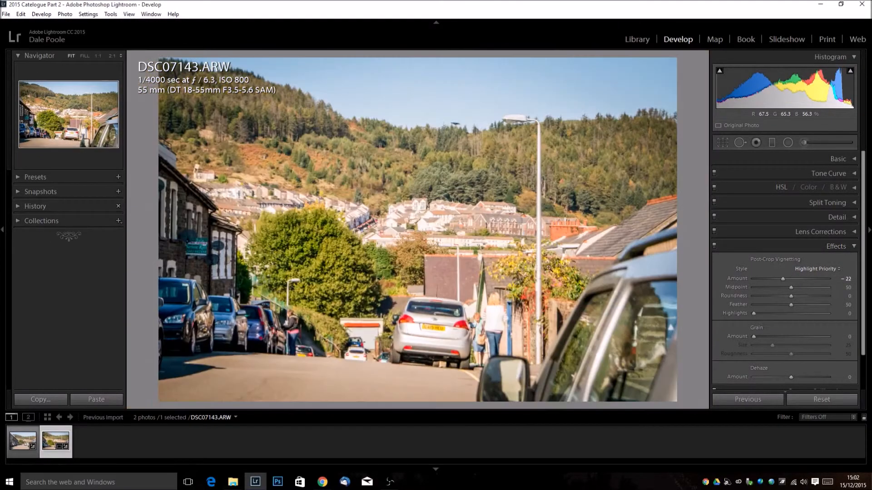
pyautogui.click(768, 278)
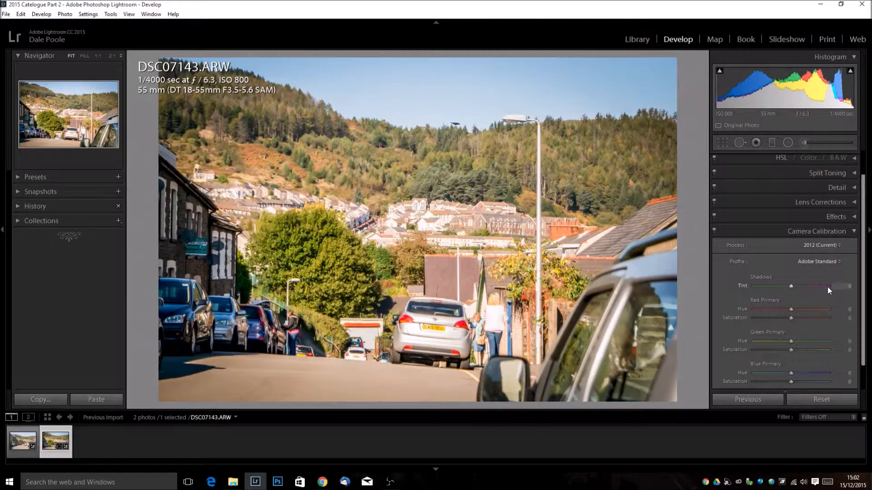
pyautogui.click(842, 236)
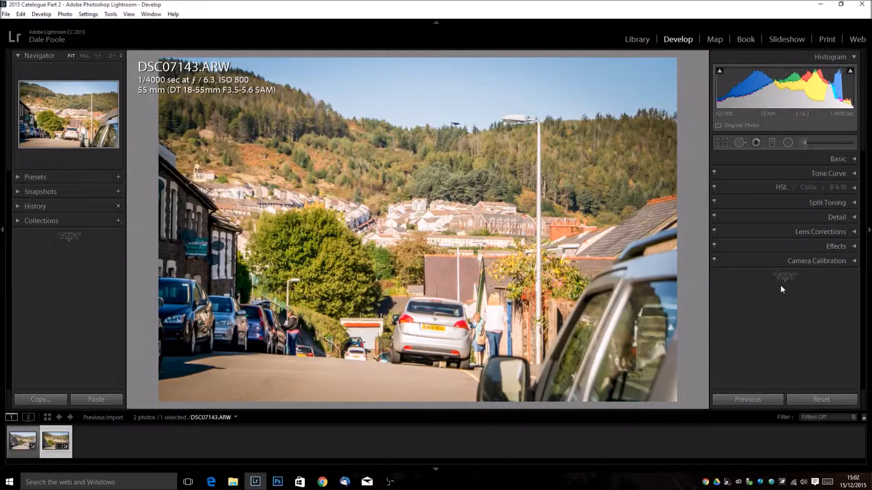
# Start exporting the photo to the 2015 Final Sets folder and name the destination subfolder "Street Shot"
pyautogui.click(6, 14)
pyautogui.click(23, 114)
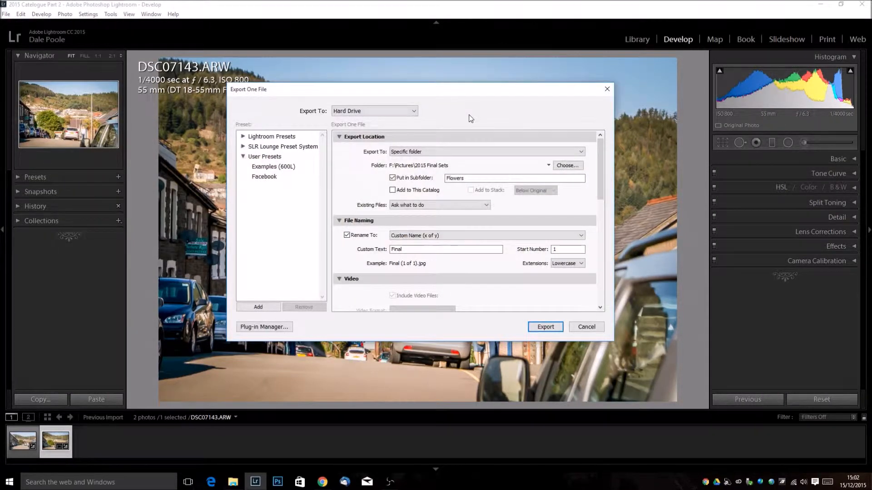
pyautogui.press('Tab')
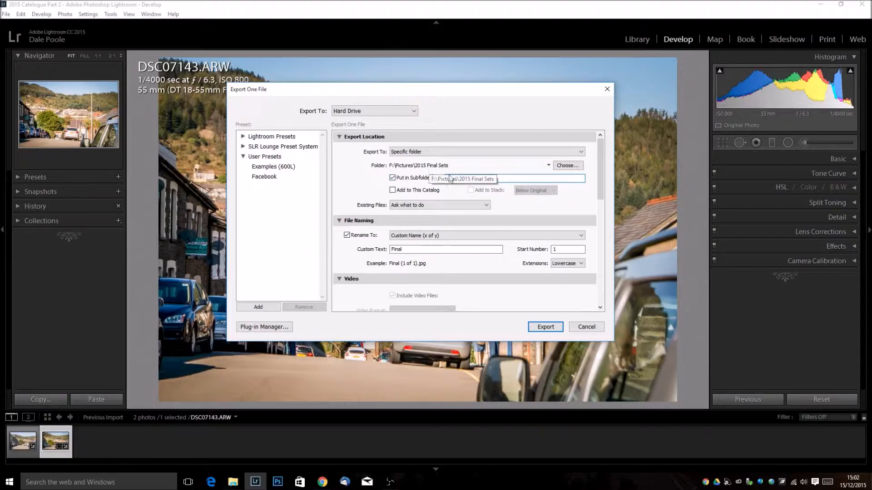
pyautogui.write('Street Shot')
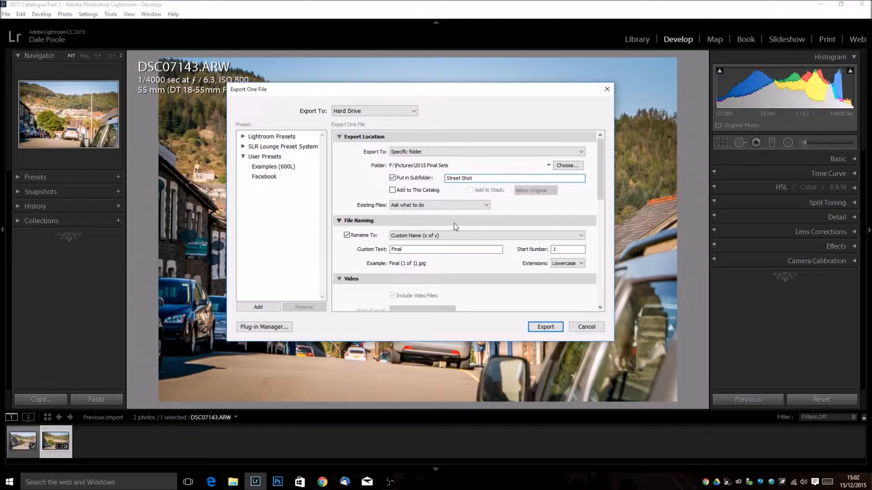
# Review the export's file naming, JPEG, sizing, sharpening, metadata and watermark settings, and export the photo with them
pyautogui.doubleClick(415, 250)
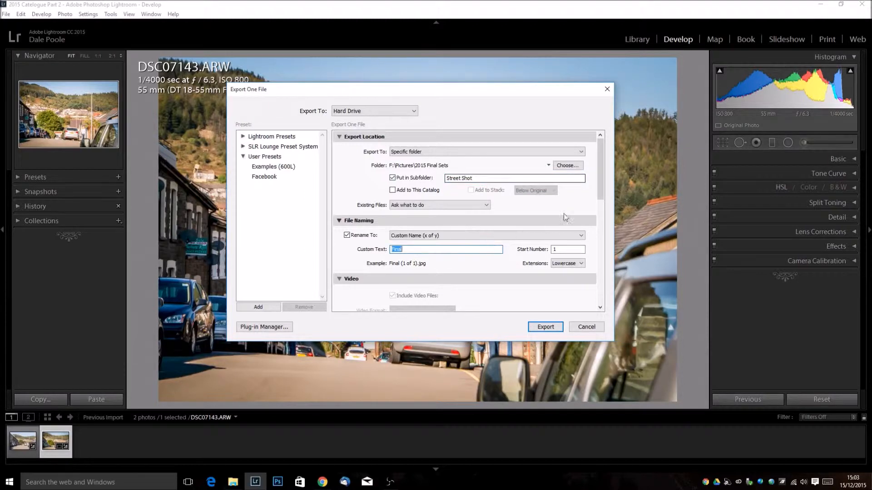
pyautogui.moveTo(599, 177); pyautogui.dragTo(585, 236)
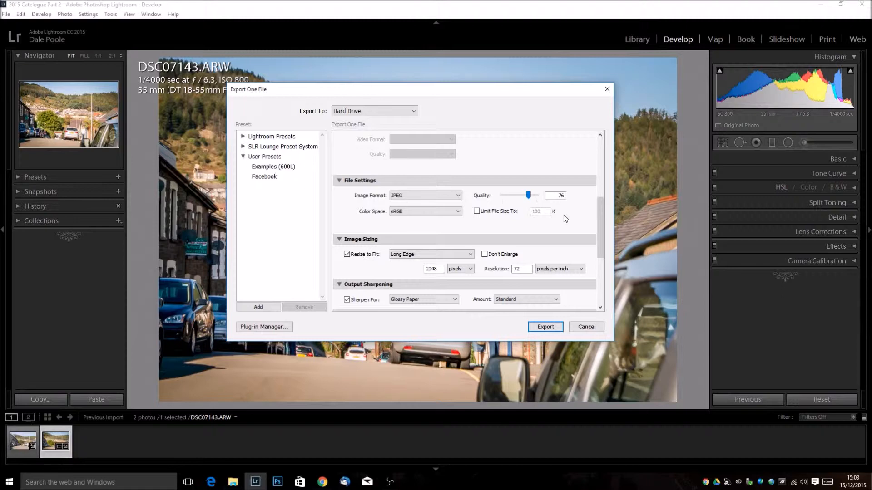
pyautogui.moveTo(600, 252); pyautogui.dragTo(600, 290)
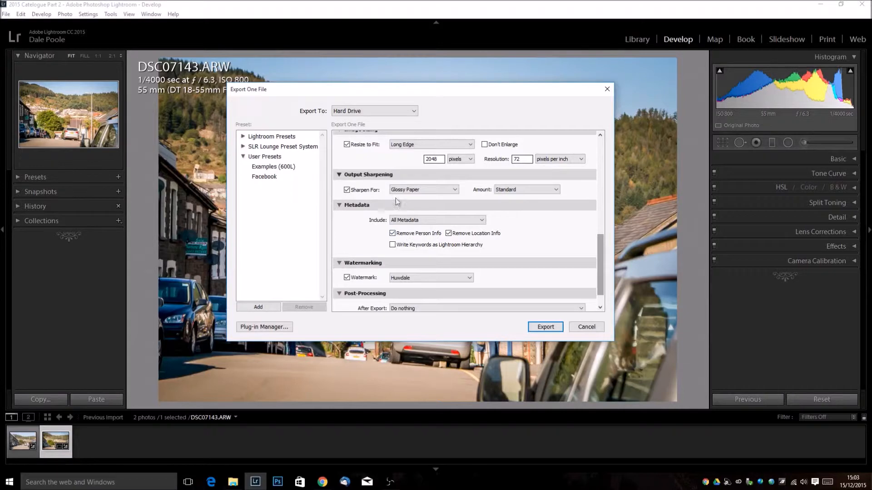
pyautogui.moveTo(597, 246); pyautogui.dragTo(598, 254)
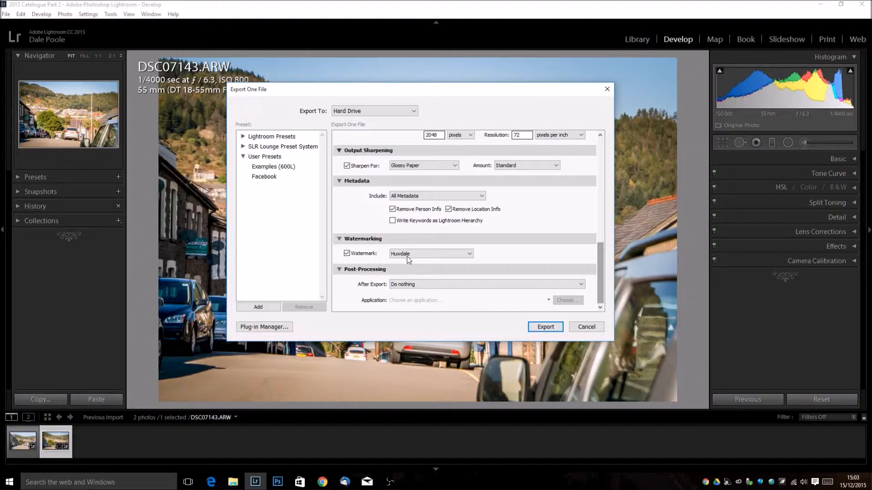
pyautogui.click(555, 328)
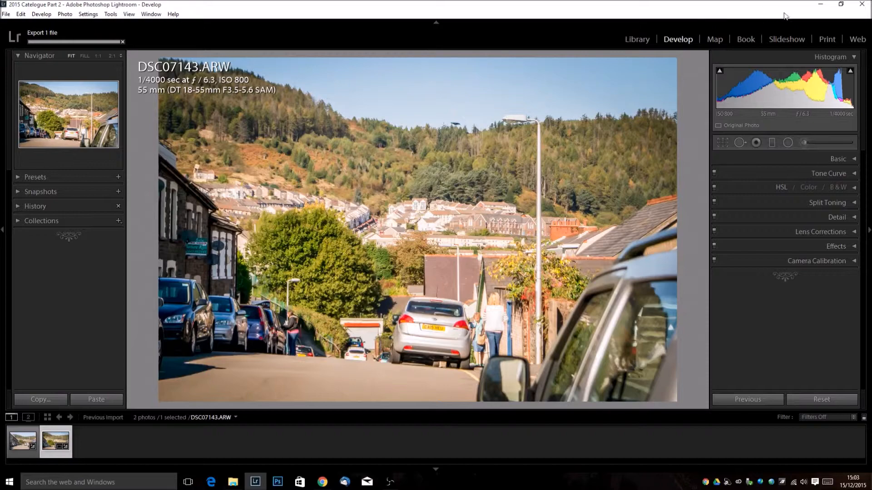
# Switch to File Explorer and open the 2015 Final Sets folder inside Pictures on the BIG (F:) drive
pyautogui.click(820, 5)
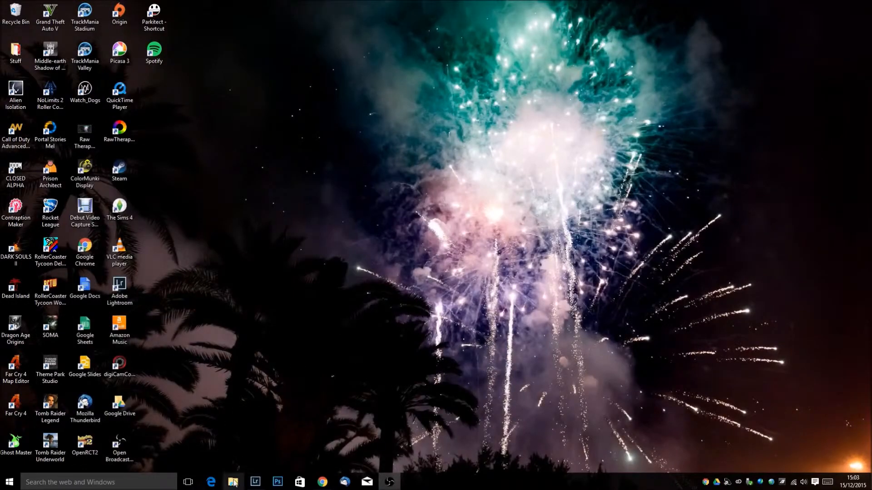
pyautogui.click(9, 482)
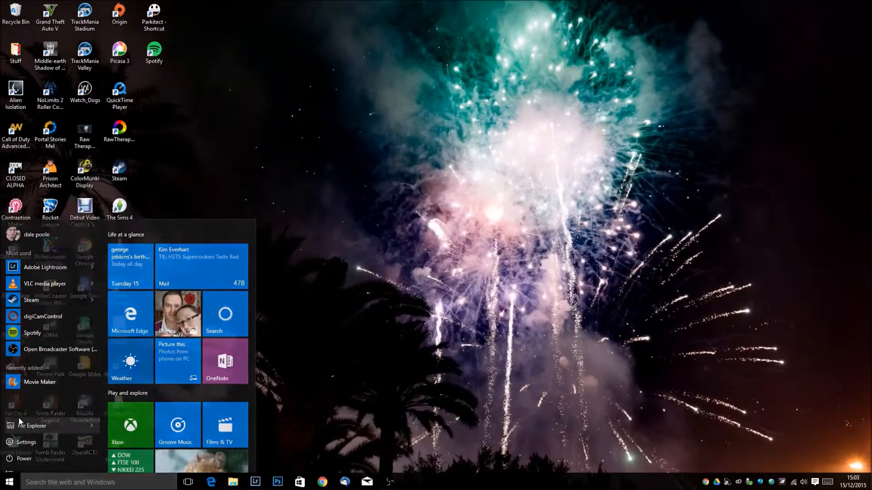
pyautogui.click(20, 423)
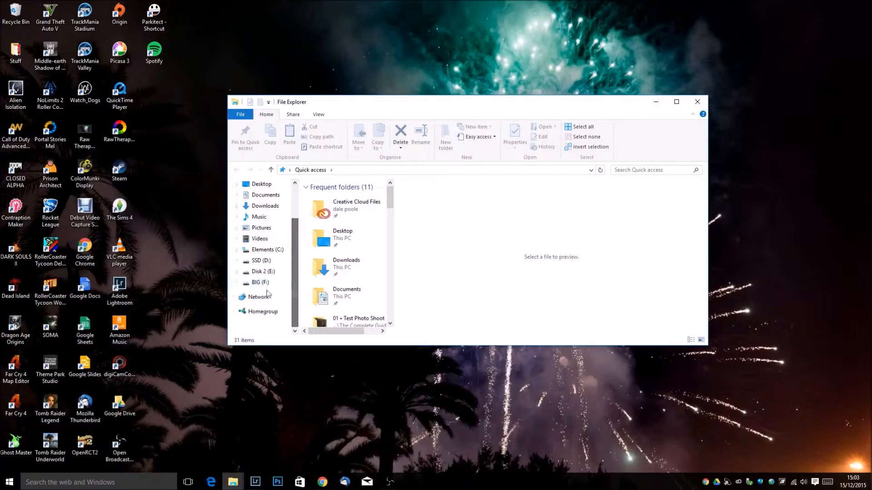
pyautogui.click(260, 282)
pyautogui.scroll(-2, 342, 254)
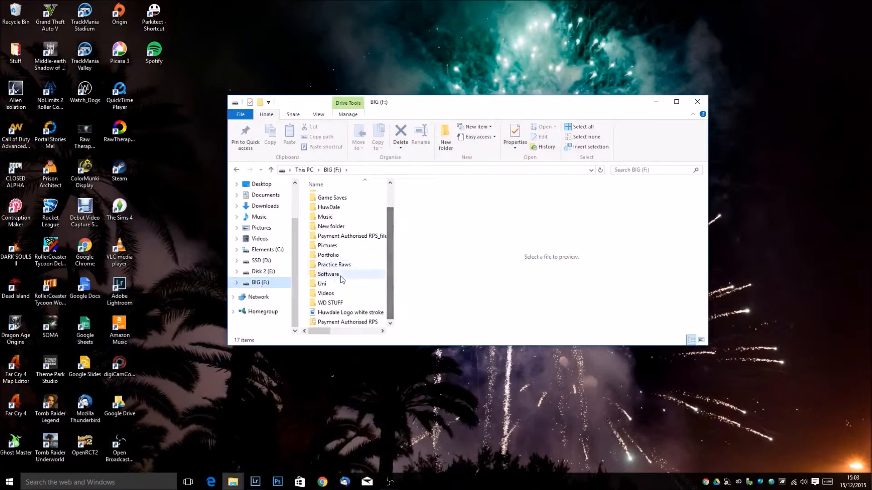
pyautogui.click(346, 245)
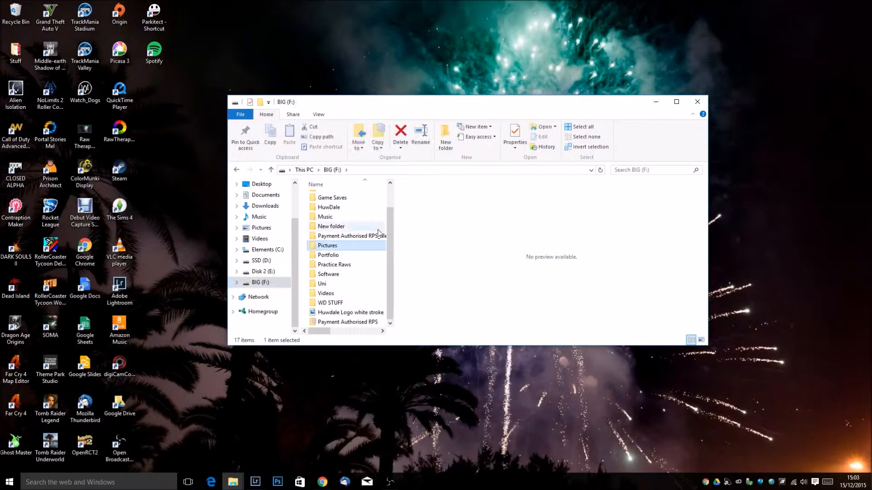
pyautogui.doubleClick(349, 247)
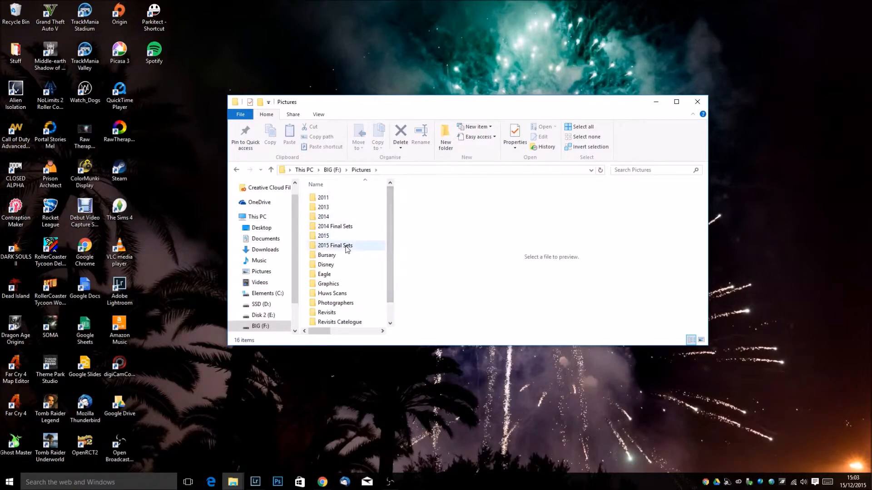
pyautogui.doubleClick(346, 247)
# Open the Street Shot folder and preview the exported image "Final (1 of 1)" in a maximized window
pyautogui.click(348, 265)
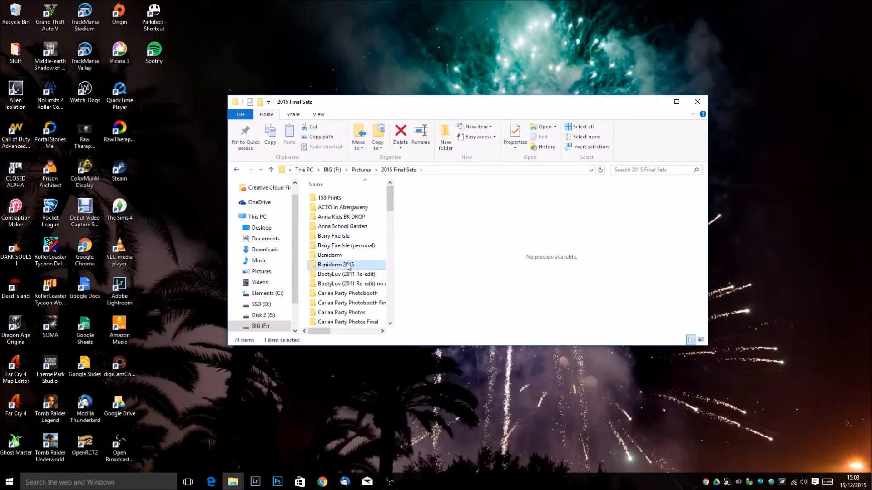
pyautogui.scroll(-20, 349, 266)
pyautogui.doubleClick(348, 203)
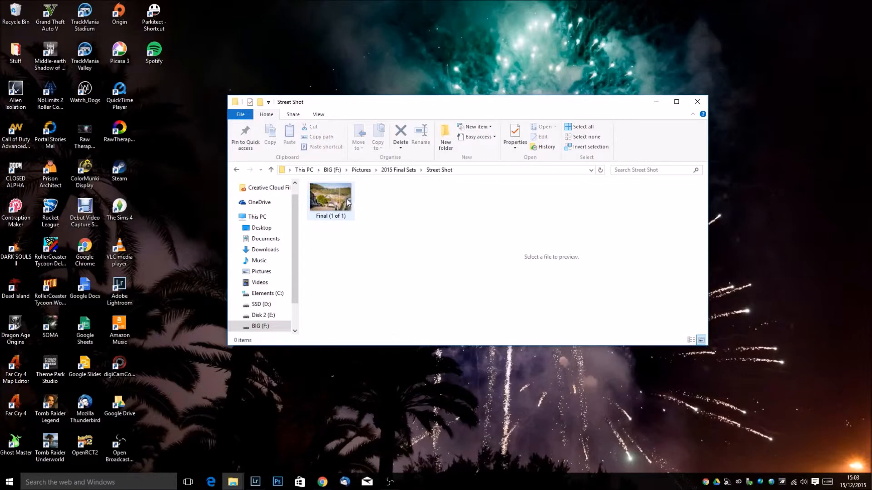
pyautogui.click(347, 203)
pyautogui.click(676, 102)
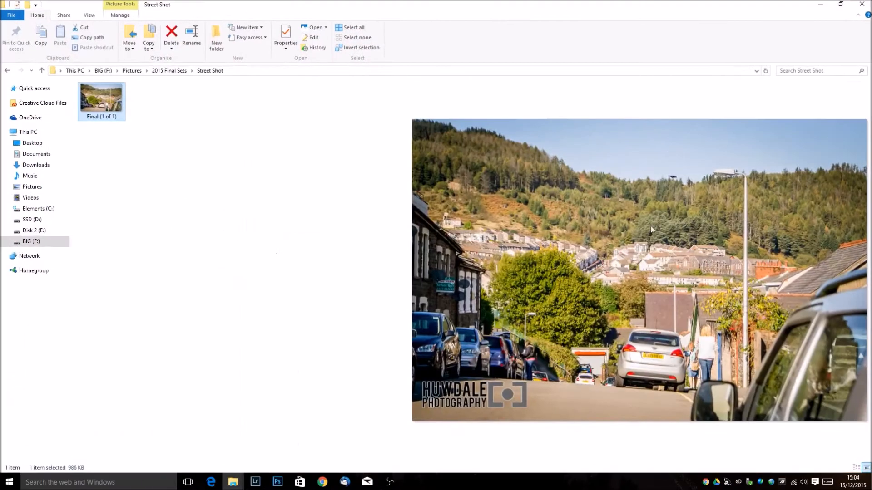